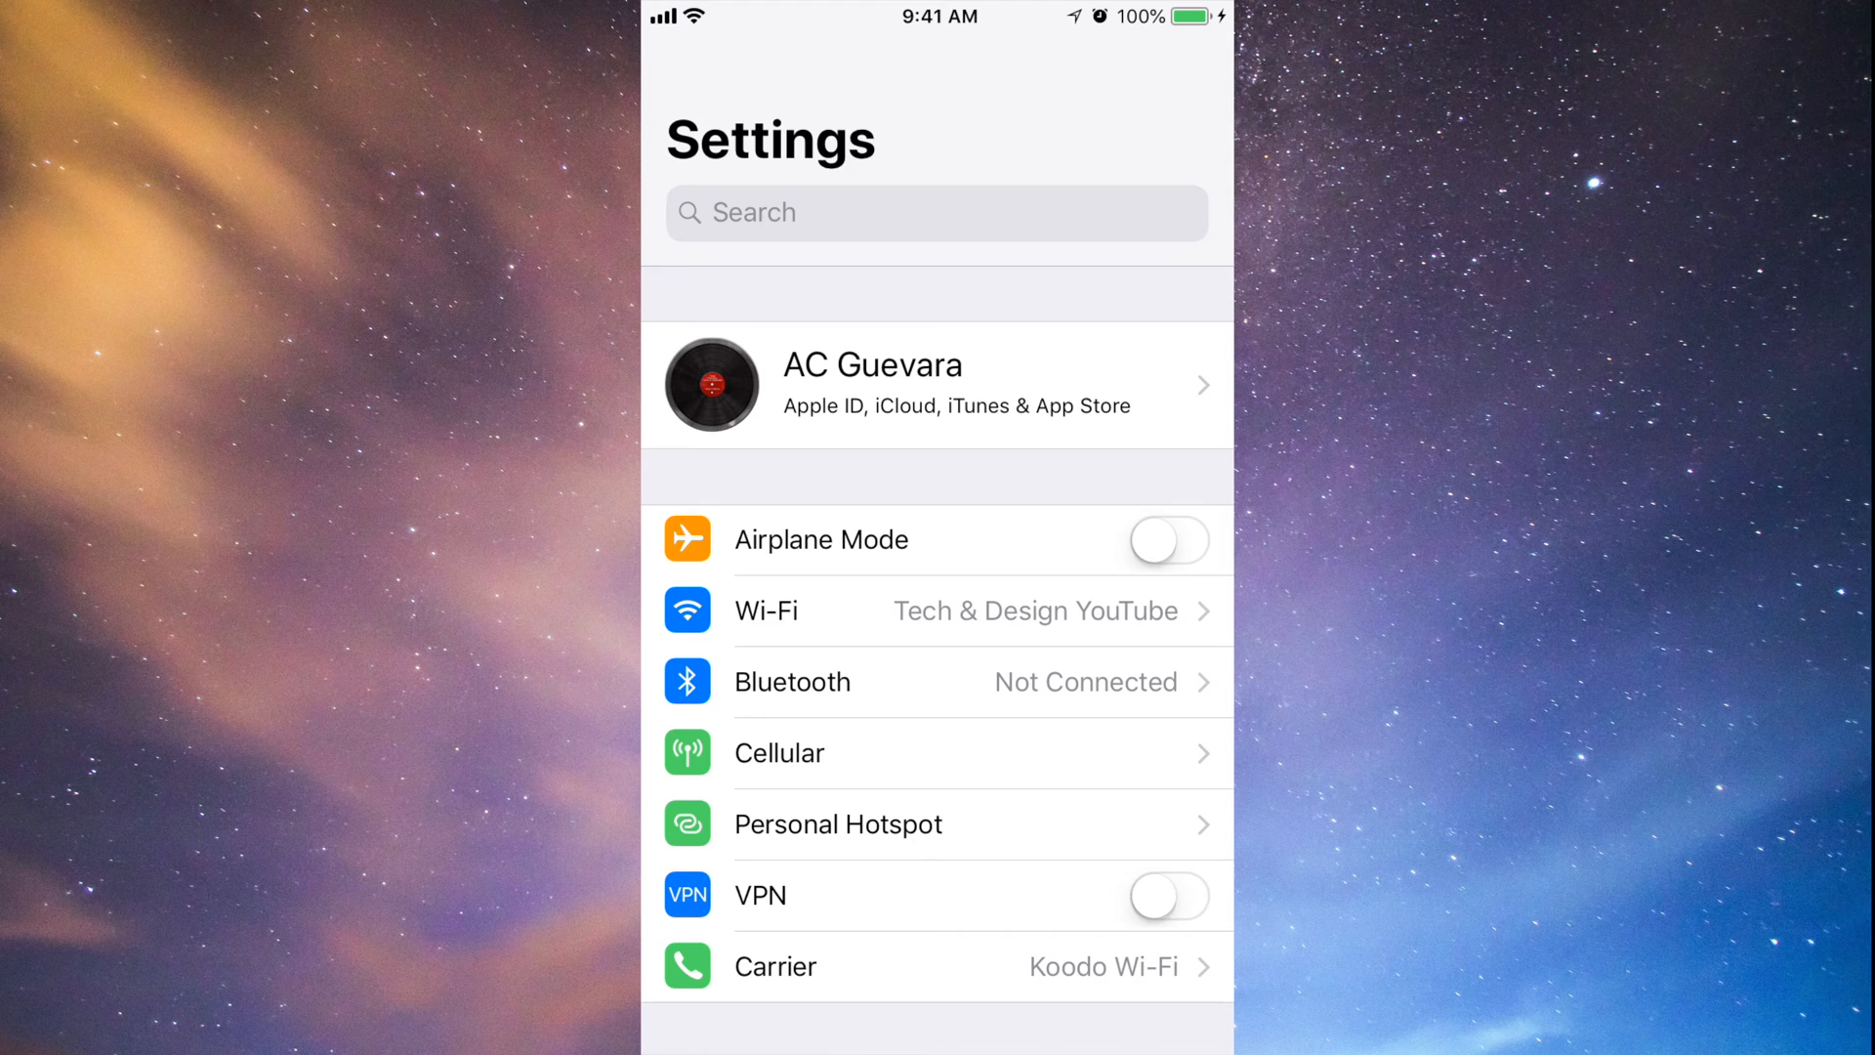
scroll(938, 586, up, 1)
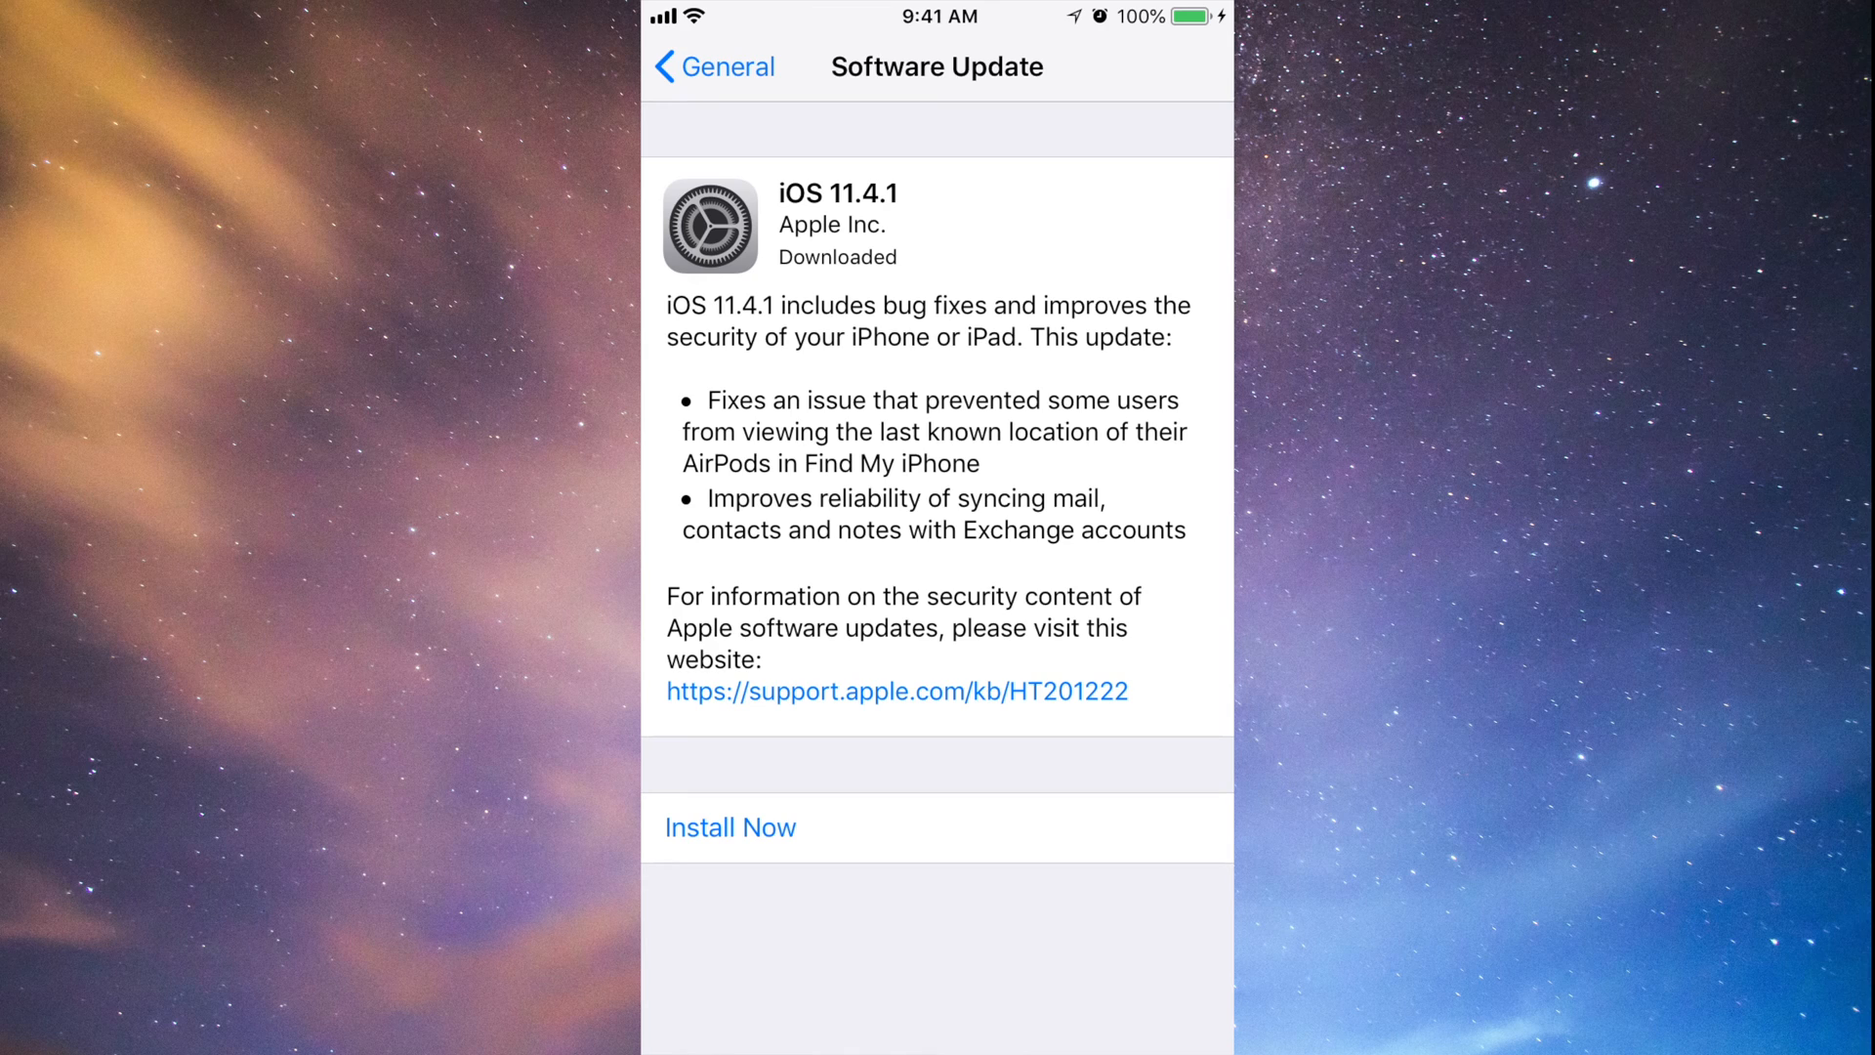
Step: Begin installing the downloaded iOS 11.4.1 update, bringing up the passcode prompt
click(731, 827)
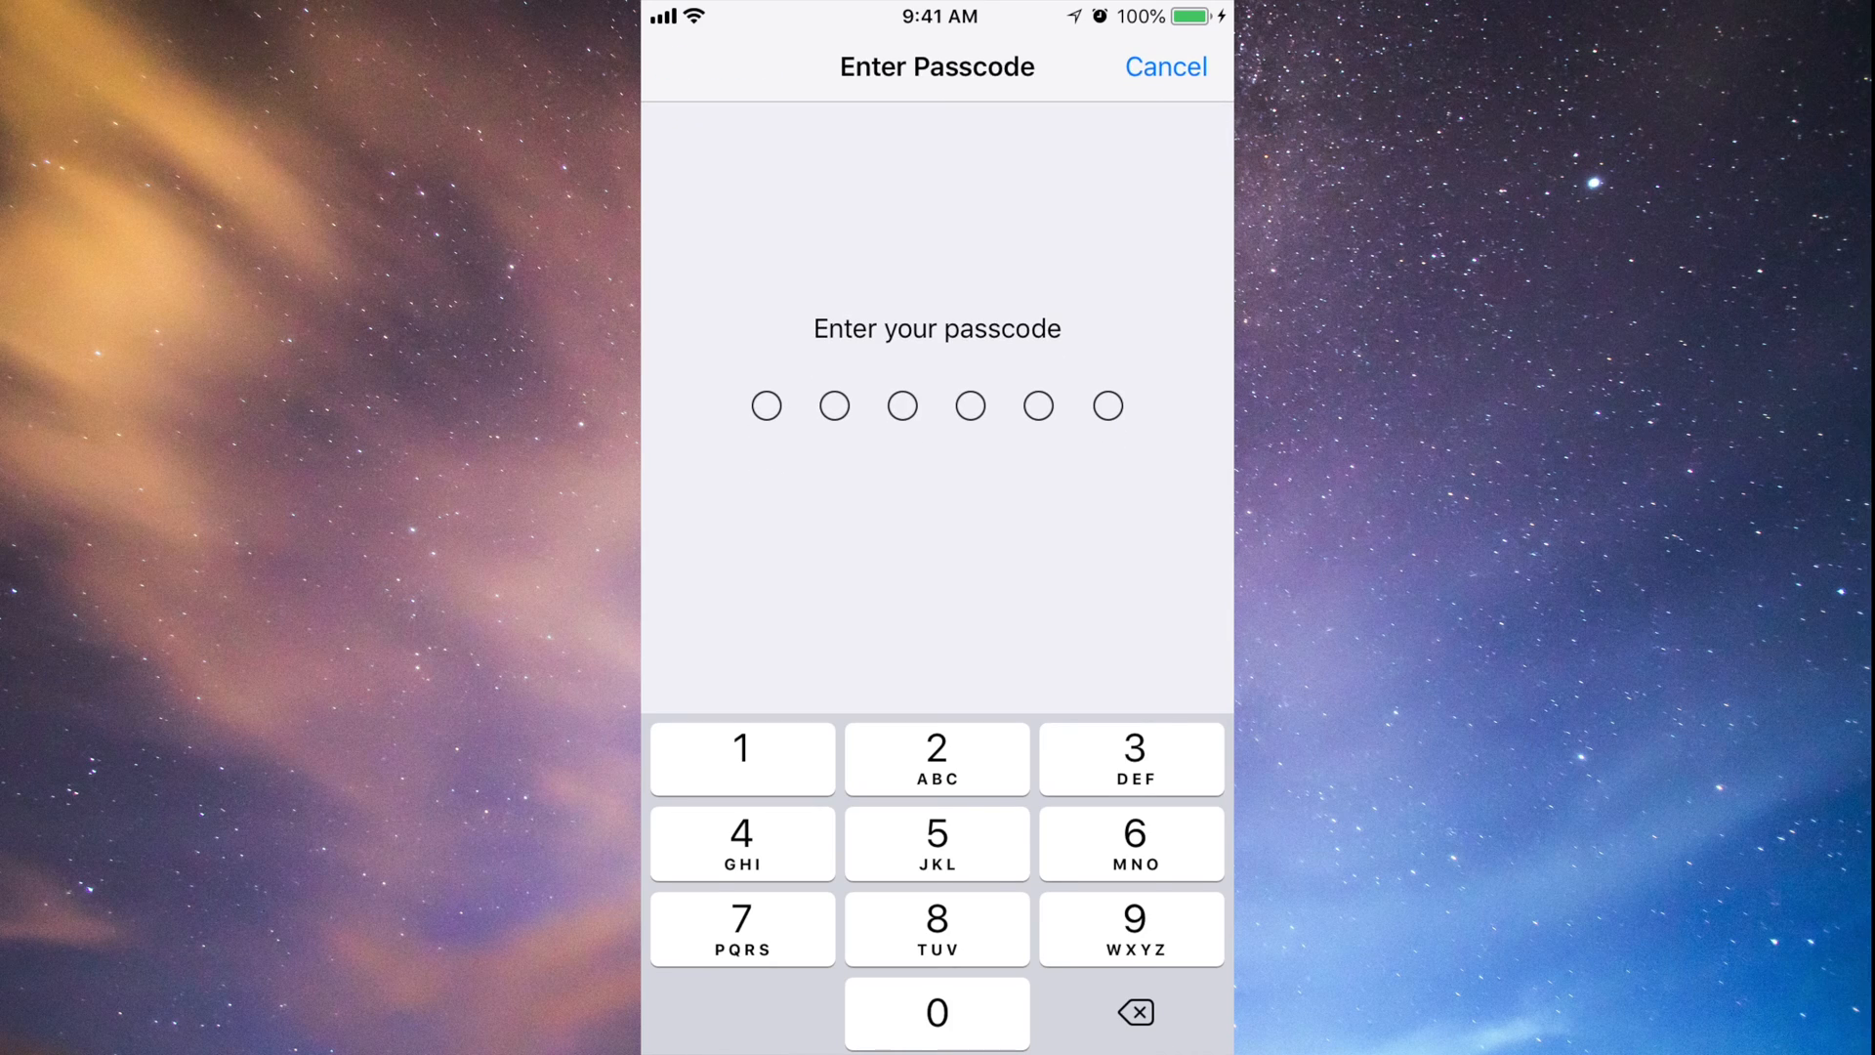